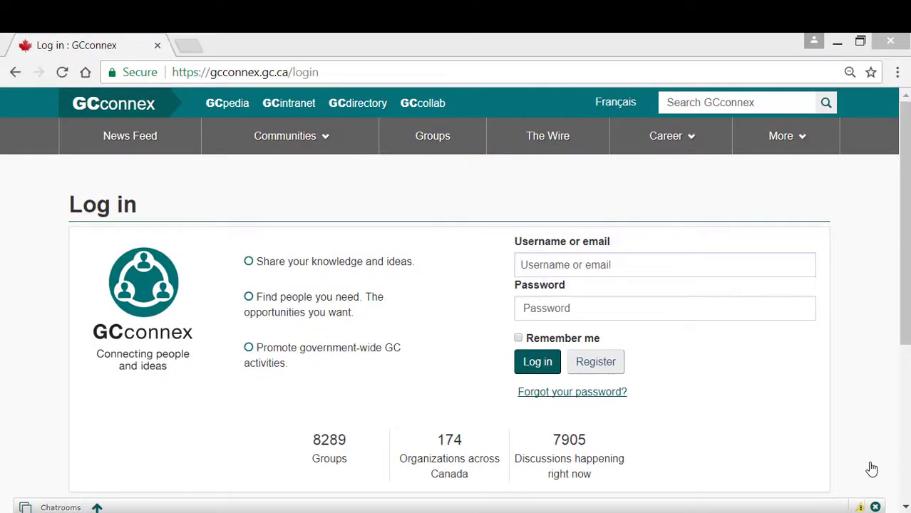
# Sign in with the account's e-mail and password, staying remembered, and open My Profile
pyautogui.click(579, 264)
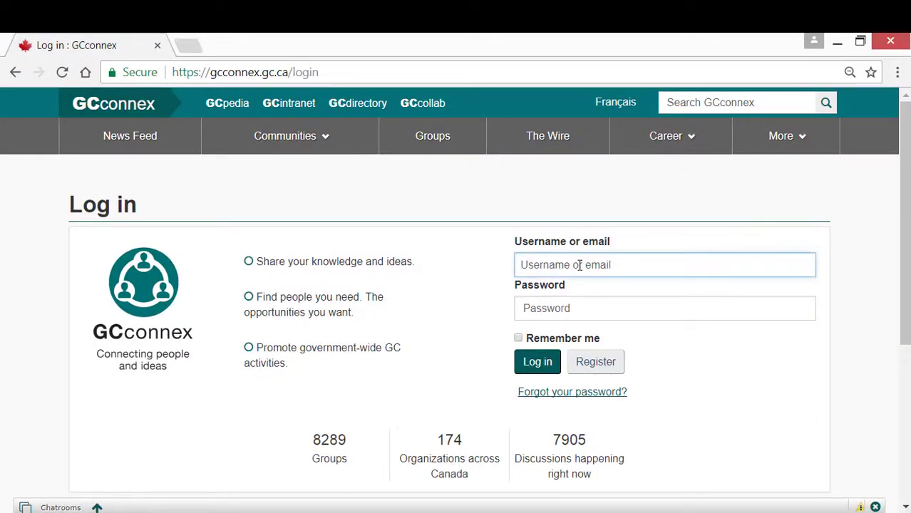
pyautogui.click(628, 307)
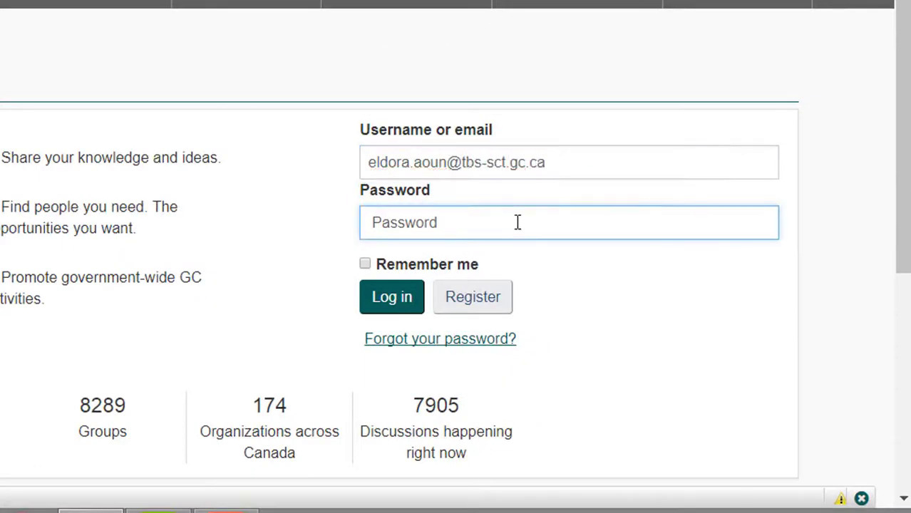
pyautogui.write('•••••••••')
pyautogui.click(423, 264)
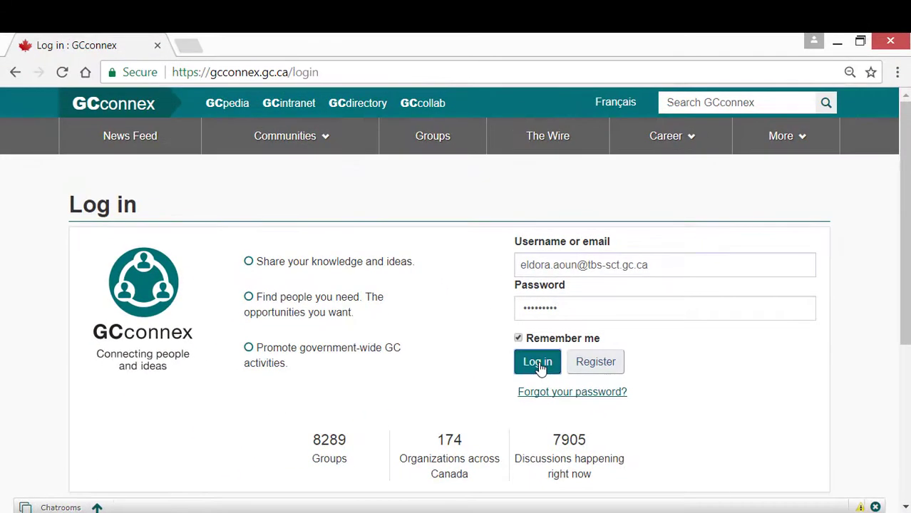
pyautogui.click(538, 364)
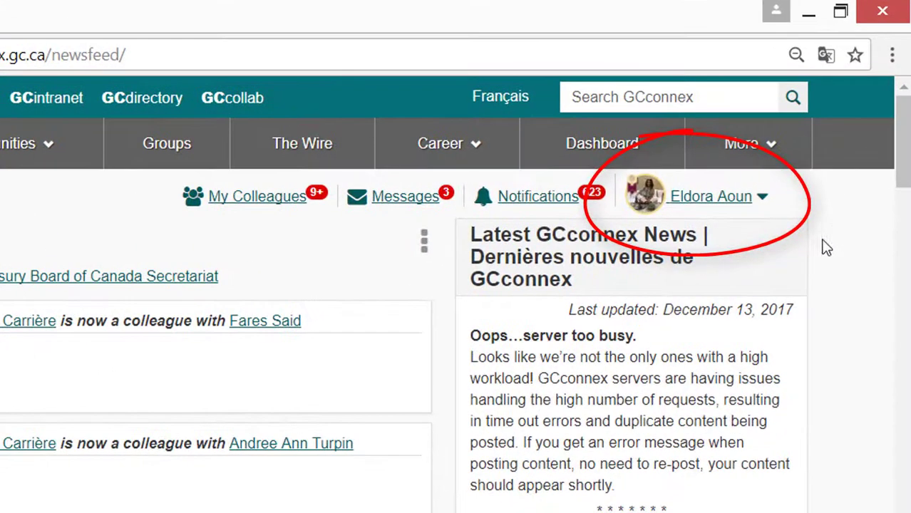
pyautogui.click(725, 206)
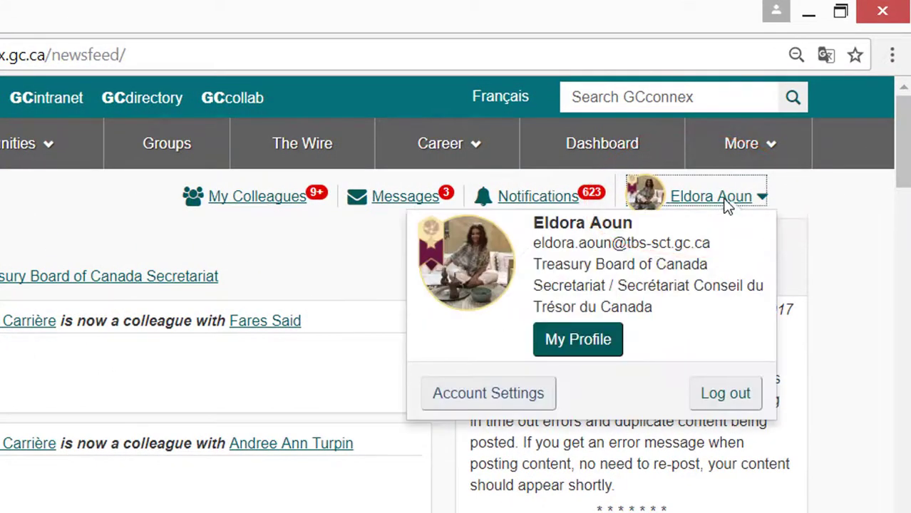
pyautogui.click(597, 341)
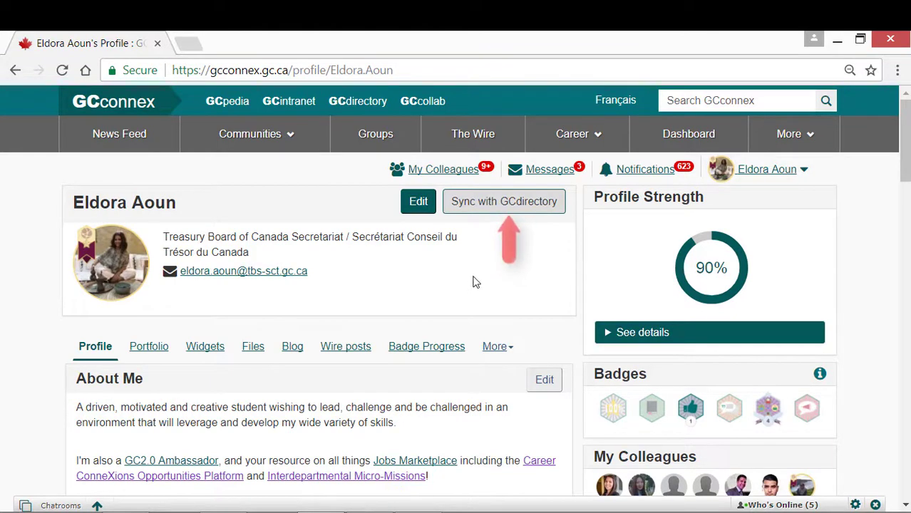
# Sync the profile with GCdirectory, confirming the directory information is correct
pyautogui.click(503, 204)
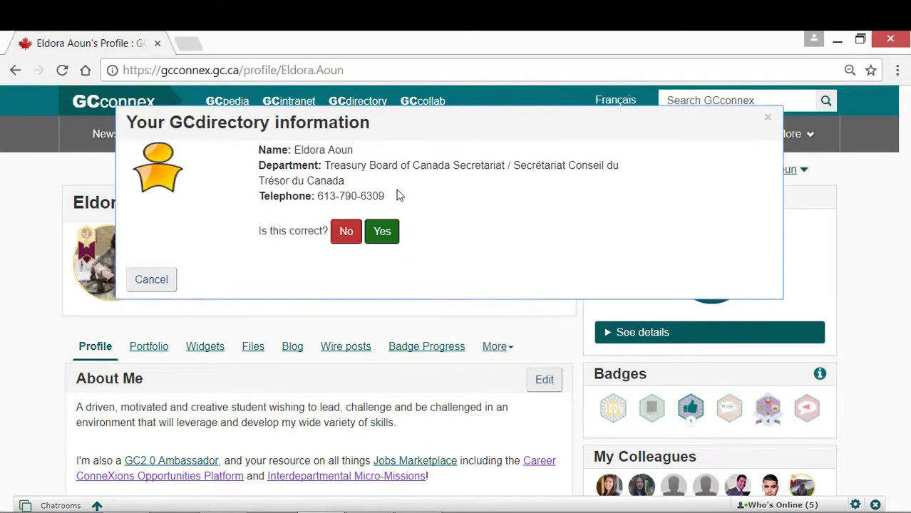
pyautogui.click(380, 233)
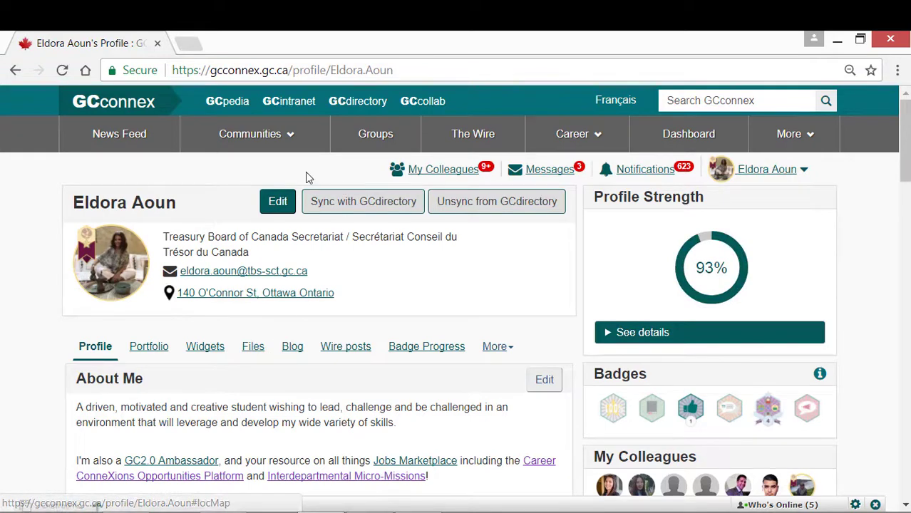
# Set the basic profile title to 'Engagement Officer' and location to 'Ottawa, ON', then save
pyautogui.click(276, 202)
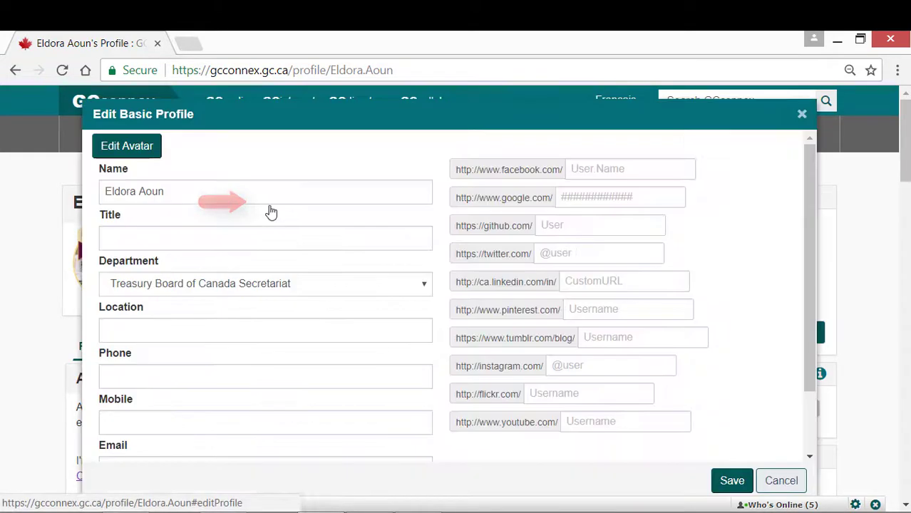
pyautogui.click(208, 237)
pyautogui.write('Engagement Officer')
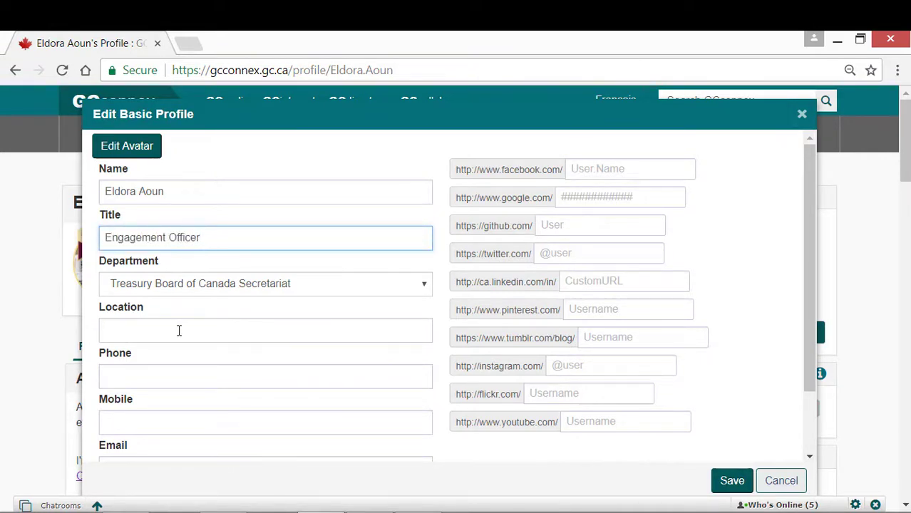
pyautogui.click(179, 331)
pyautogui.write('Ottawa, ON')
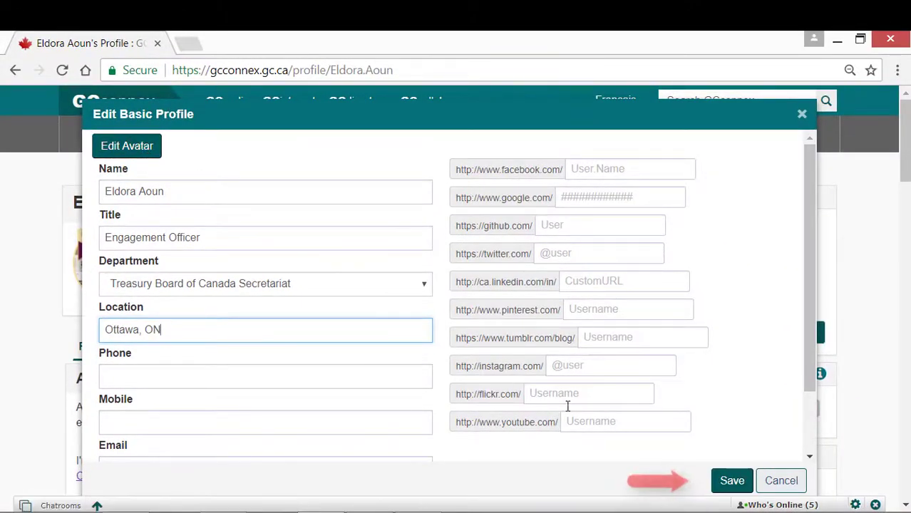
pyautogui.click(730, 480)
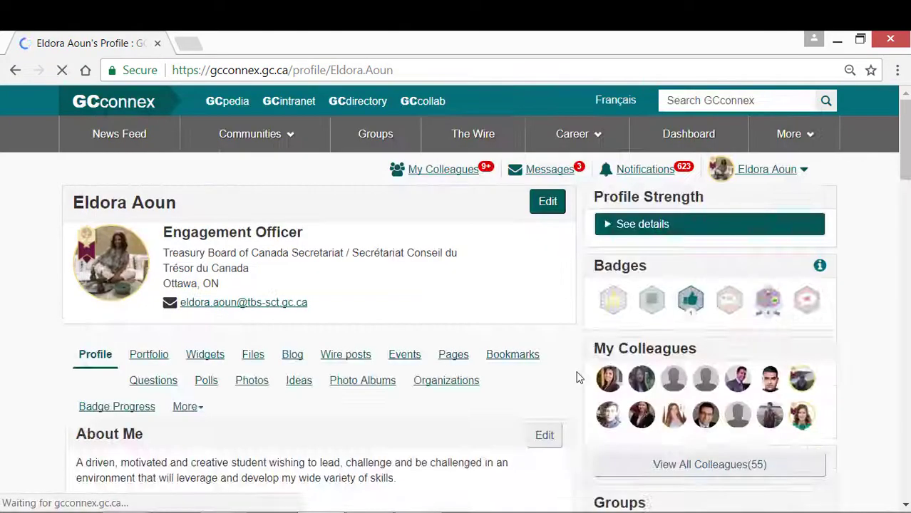
# Review the existing About Me description in its editor and save it
pyautogui.scroll(-3, 491, 396)
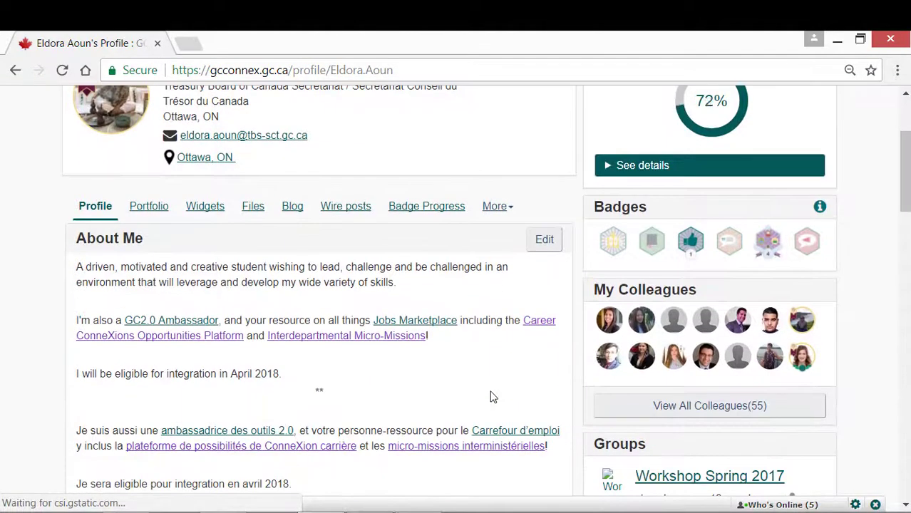
pyautogui.scroll(-1, 492, 397)
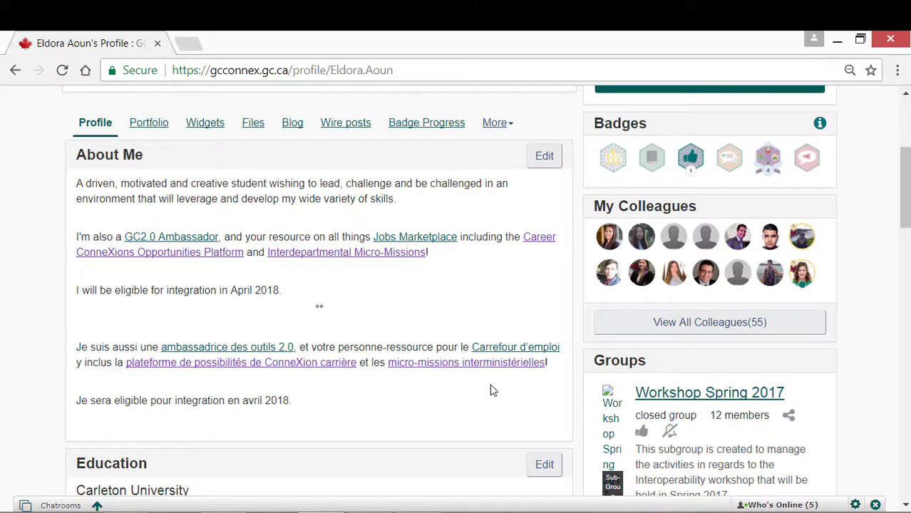
pyautogui.click(532, 155)
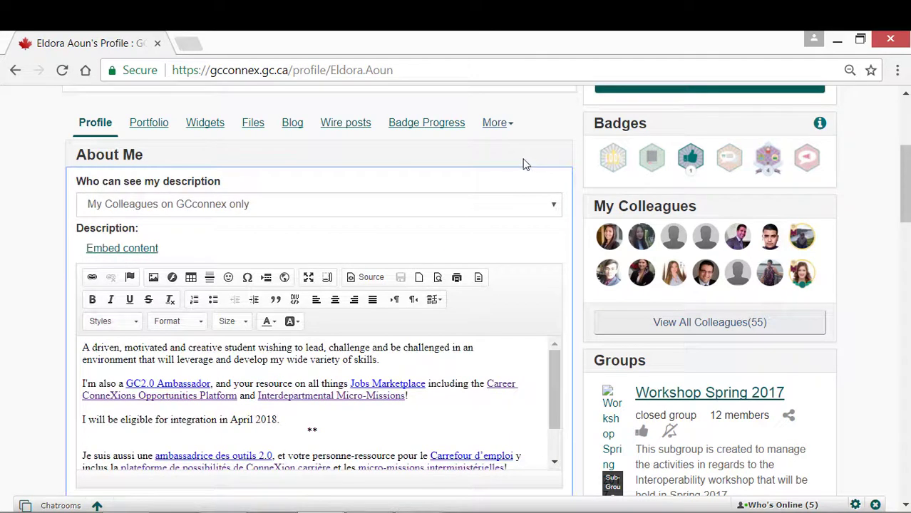
pyautogui.click(376, 359)
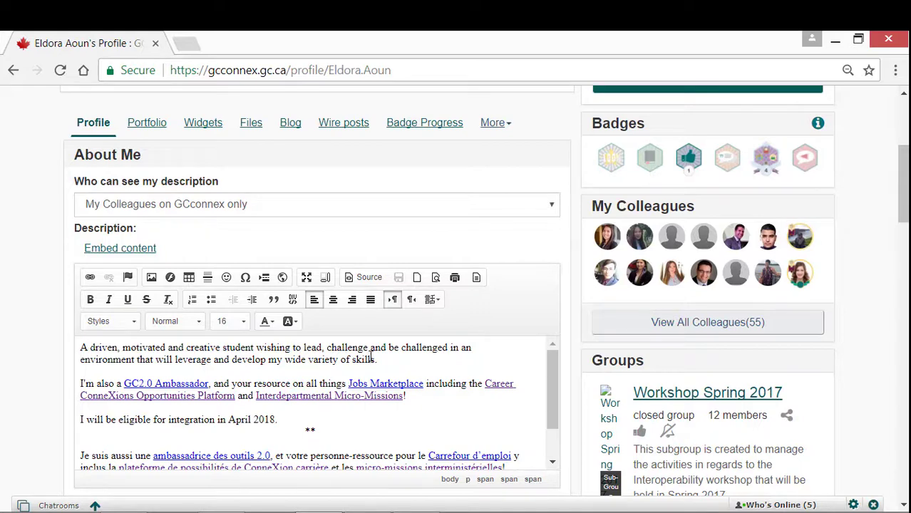
pyautogui.scroll(-5, 372, 358)
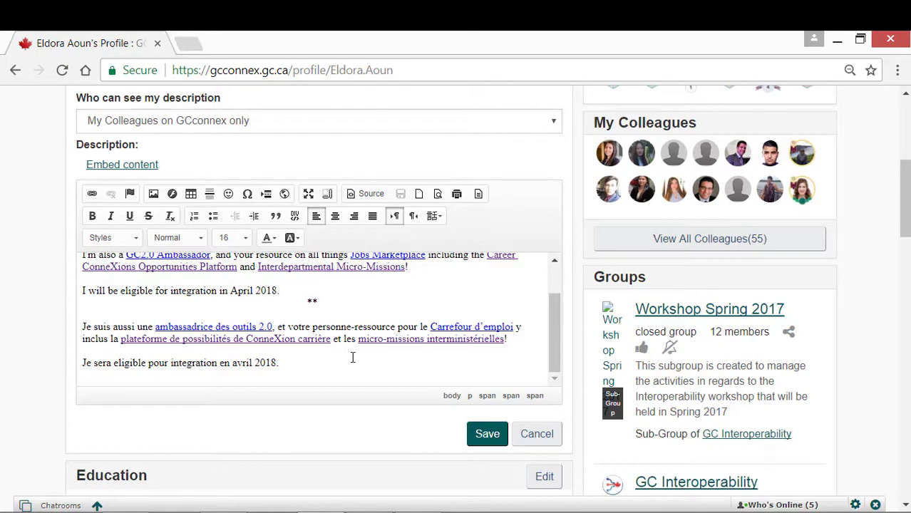
pyautogui.click(489, 436)
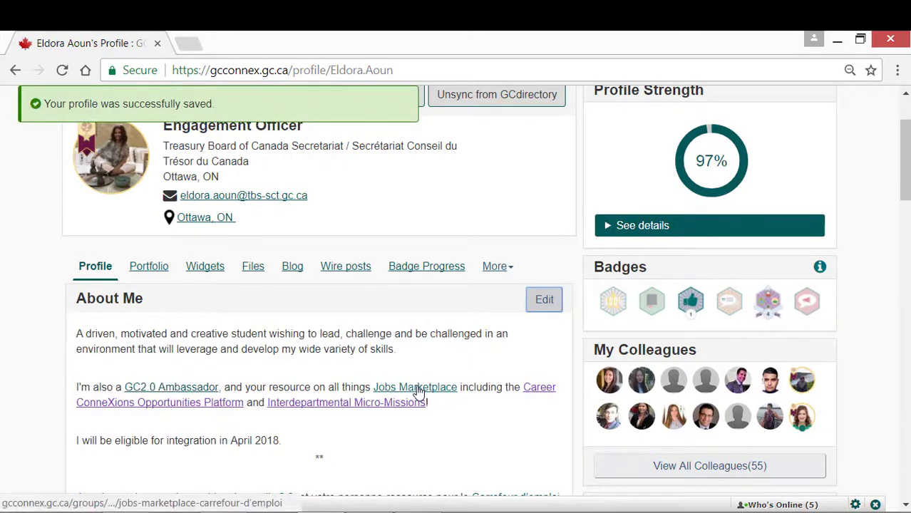
# Tag the autocomplete-suggested colleague on the work experience entry and save it
pyautogui.scroll(-3, 418, 392)
pyautogui.scroll(-3, 418, 392)
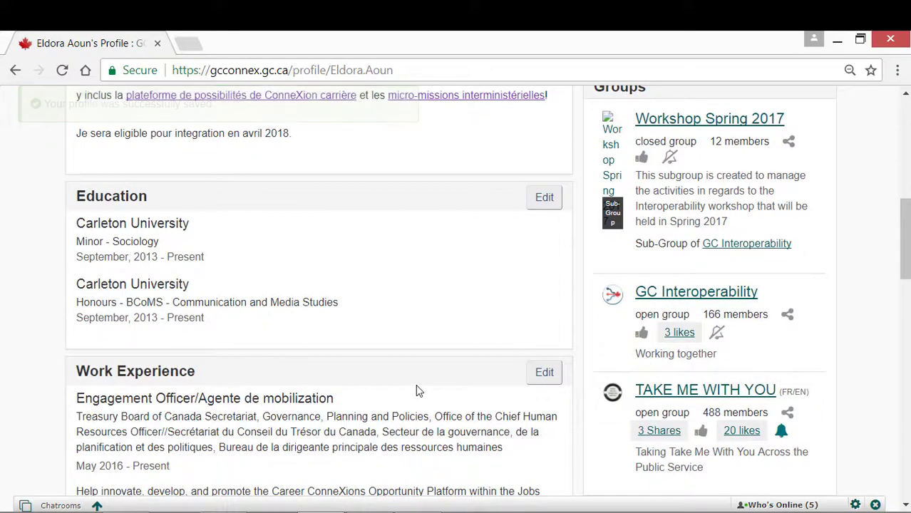
pyautogui.scroll(-3, 419, 391)
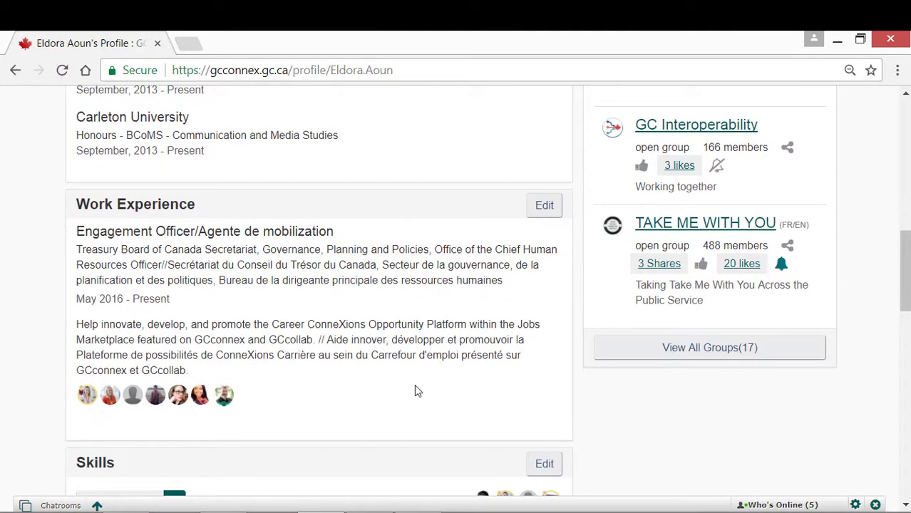
pyautogui.click(549, 208)
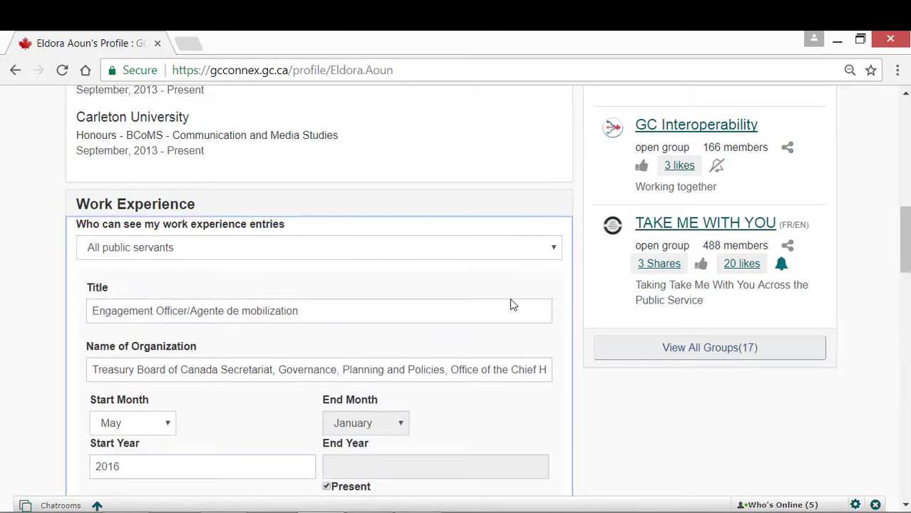
pyautogui.scroll(-5, 510, 298)
pyautogui.click(232, 328)
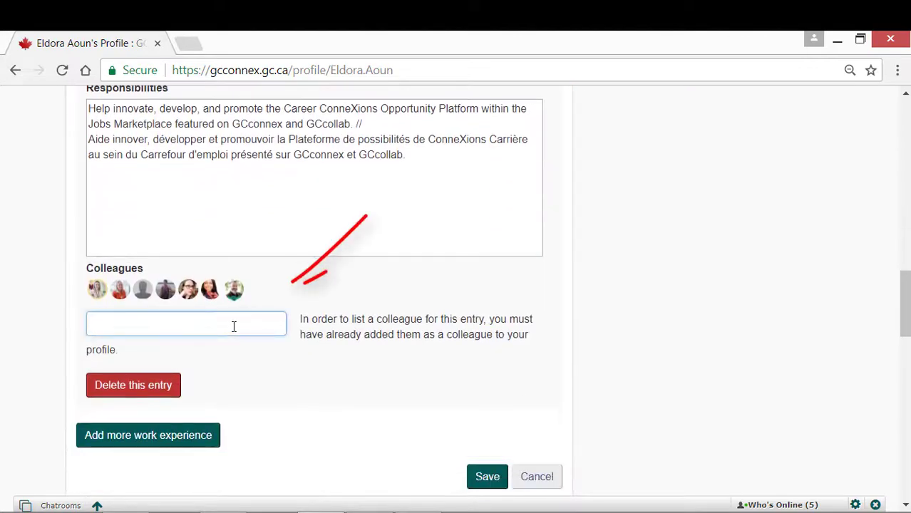
pyautogui.write('Jef')
pyautogui.click(198, 352)
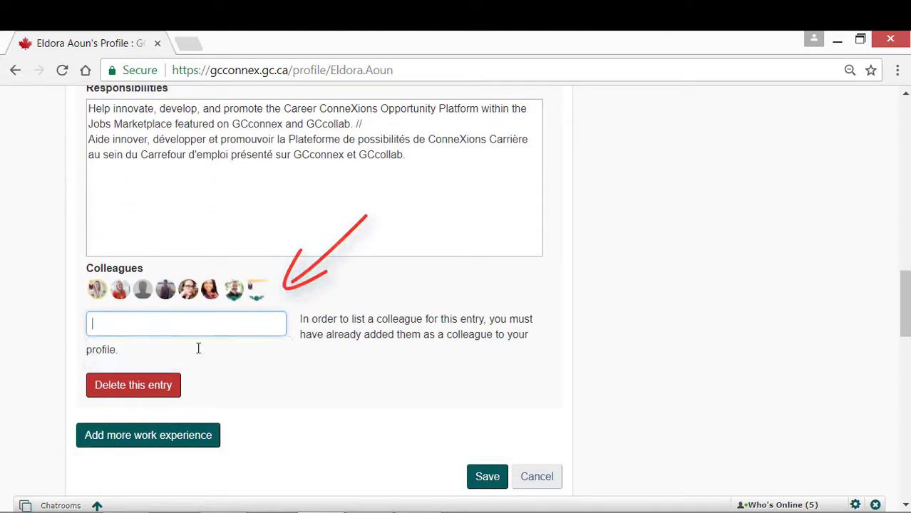
pyautogui.click(487, 482)
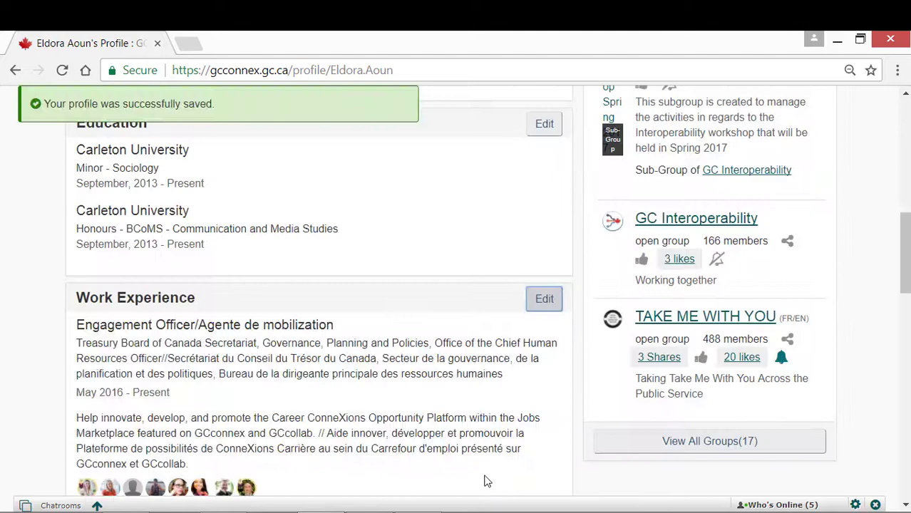
pyautogui.scroll(-3, 484, 480)
# Add 'Policy Development' to the Skills list by typing 'Pol', and save
pyautogui.scroll(-1, 475, 463)
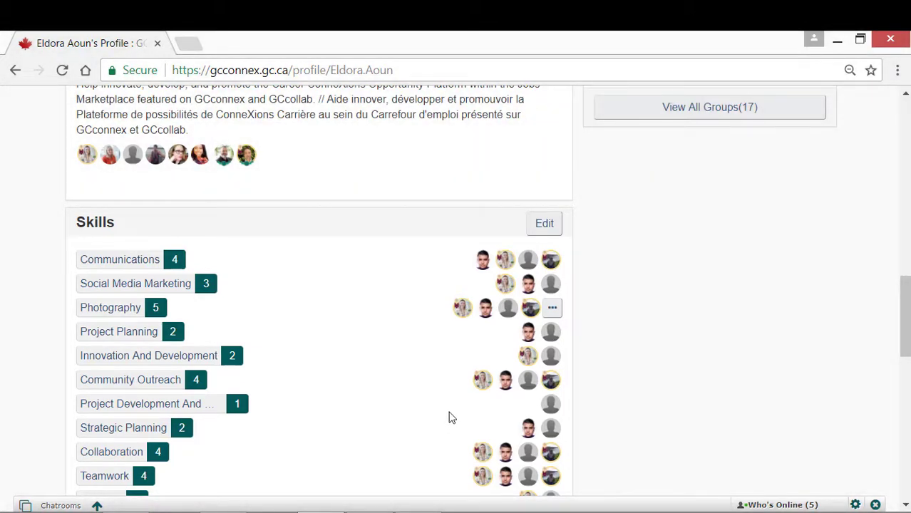
pyautogui.scroll(-2, 456, 406)
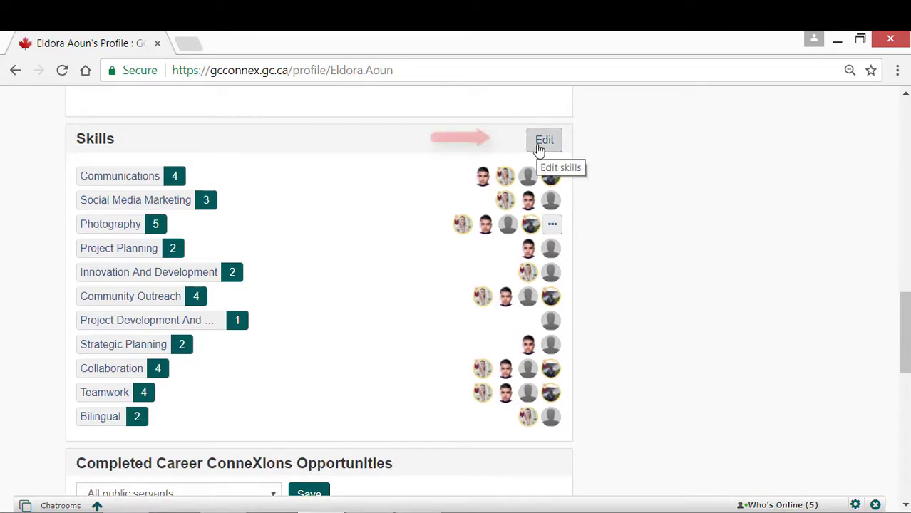
pyautogui.click(540, 145)
pyautogui.scroll(-2, 430, 219)
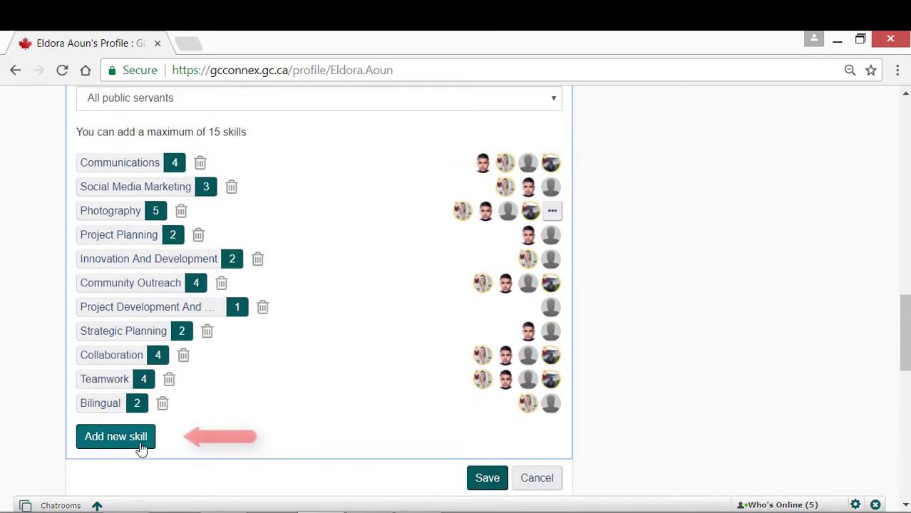
pyautogui.click(141, 439)
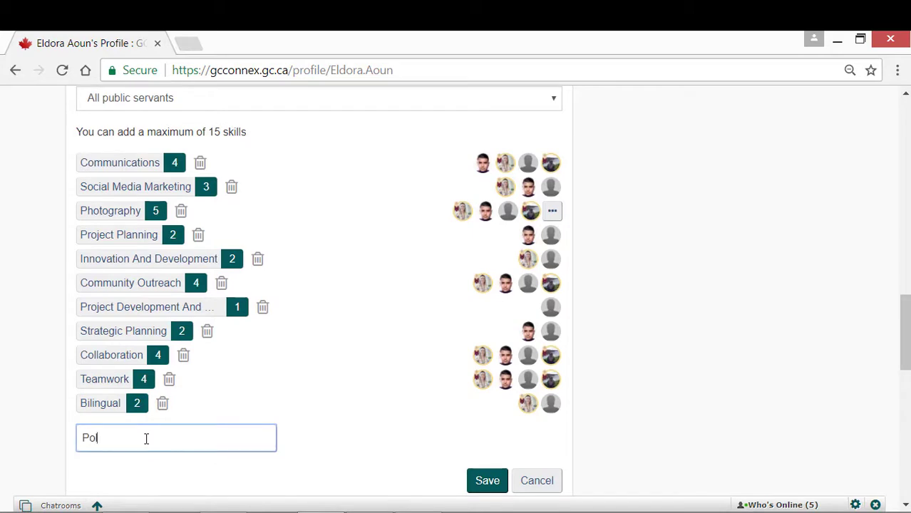
pyautogui.write('Pol')
pyautogui.scroll(-4, 148, 436)
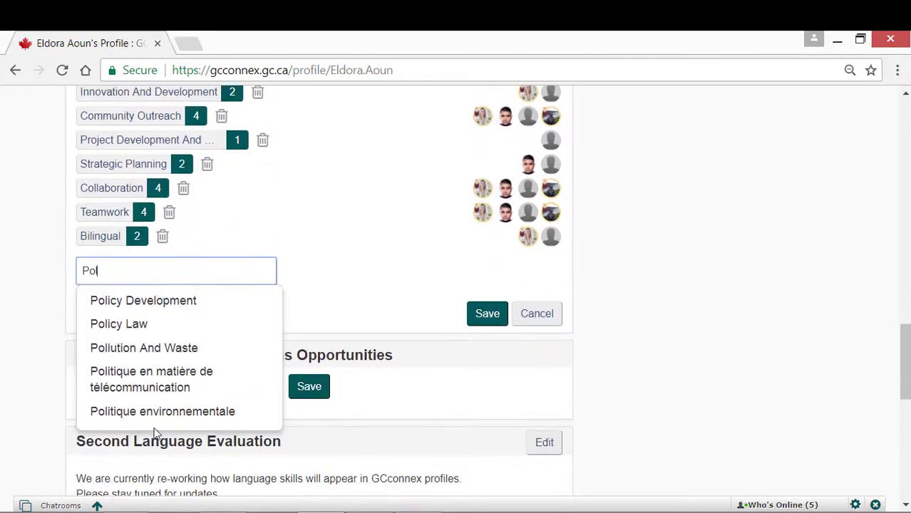
pyautogui.click(138, 302)
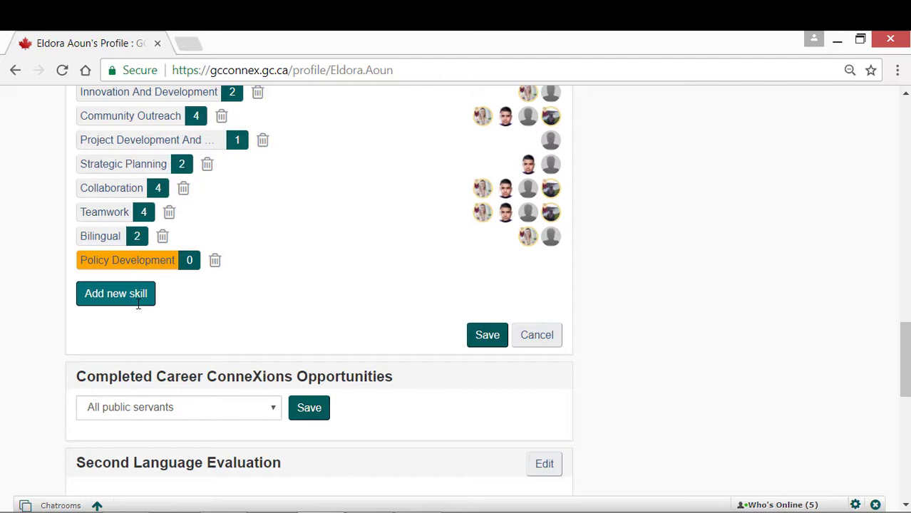
pyautogui.click(487, 336)
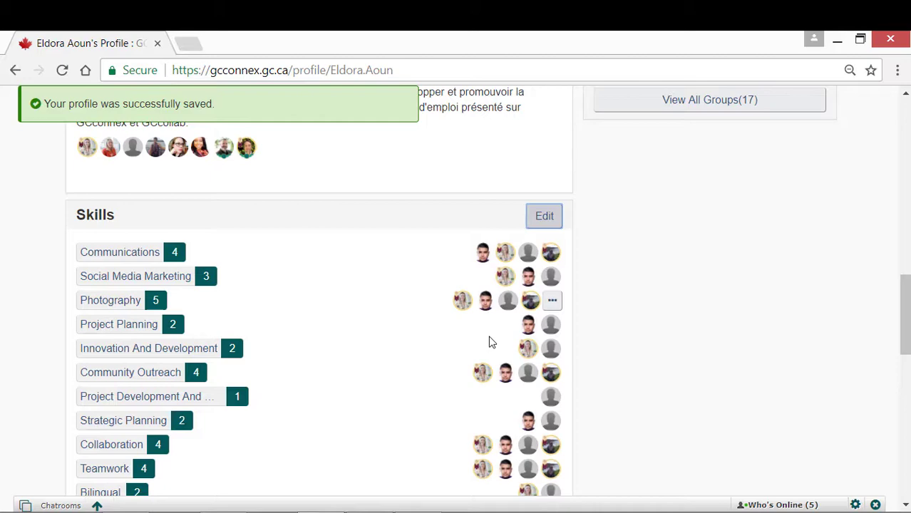
pyautogui.scroll(-1, 489, 334)
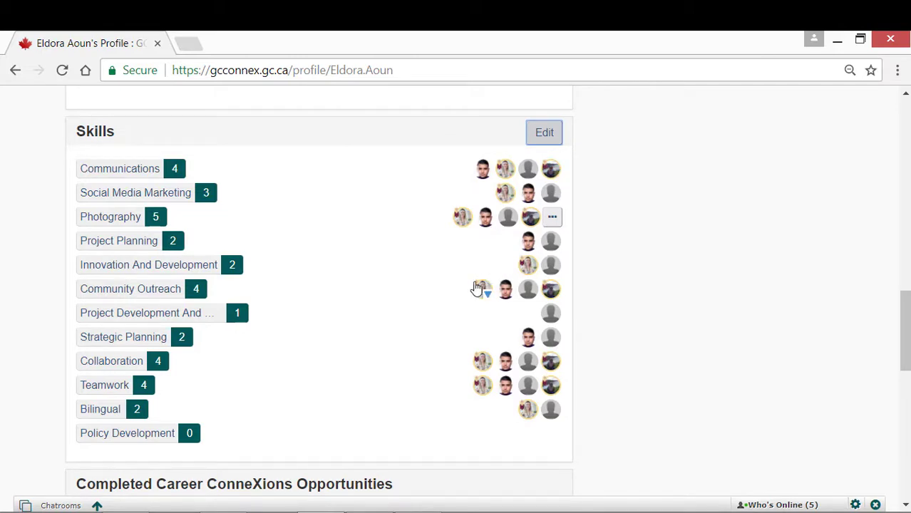
pyautogui.scroll(-1, 476, 287)
pyautogui.scroll(-1, 477, 288)
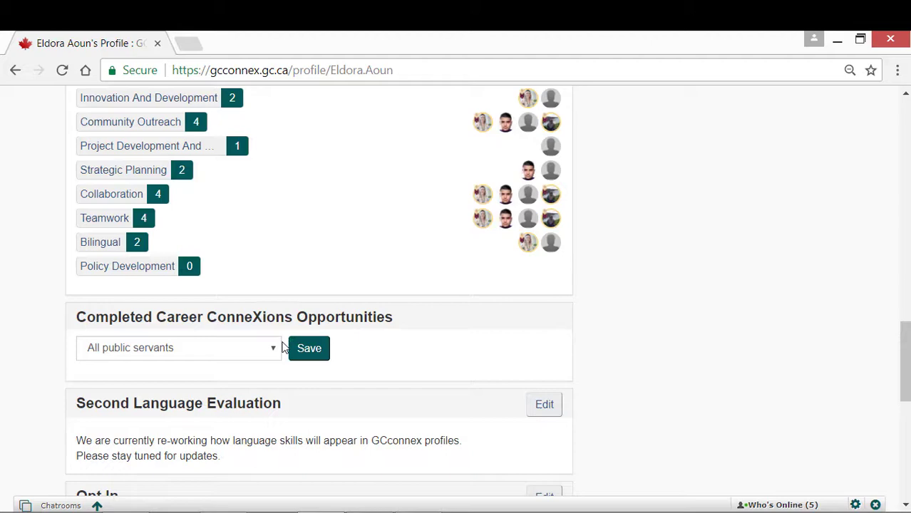
# Set Completed Career ConneXions Opportunities visibility to 'Only me' and save
pyautogui.click(271, 349)
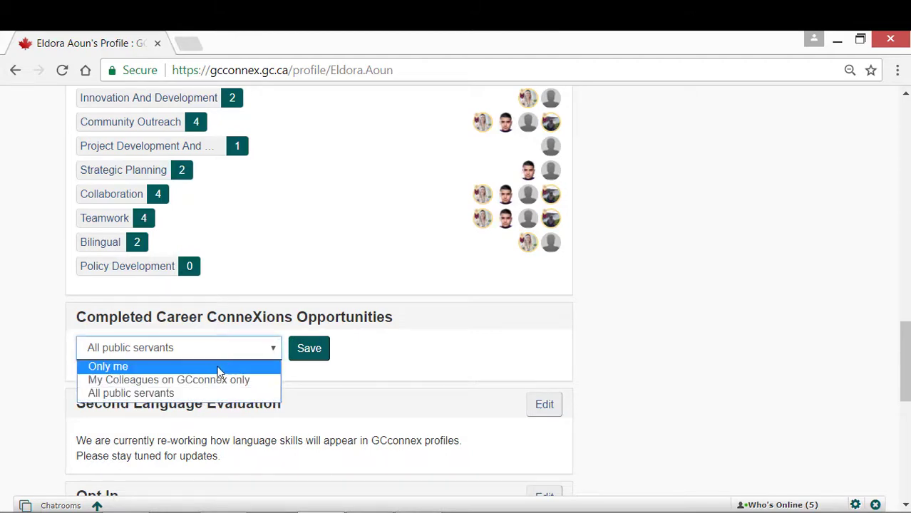
pyautogui.click(114, 366)
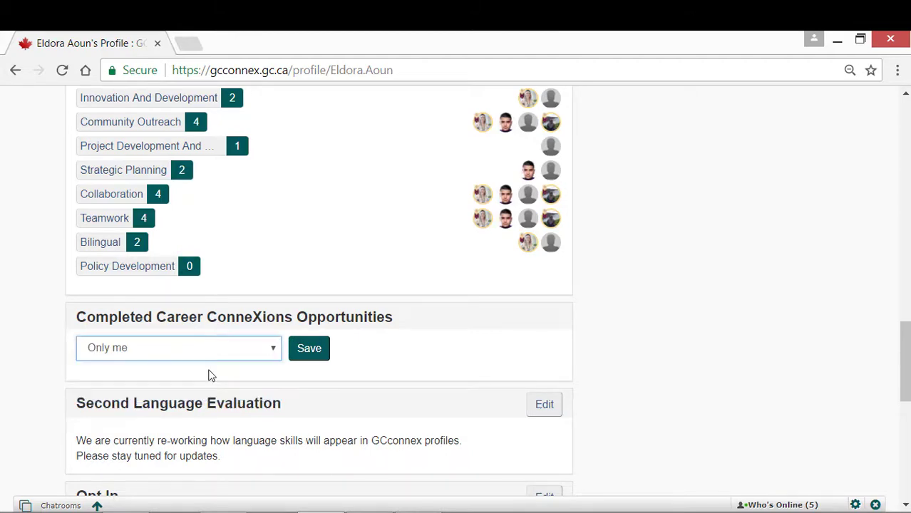
pyautogui.click(322, 352)
pyautogui.scroll(-3, 327, 364)
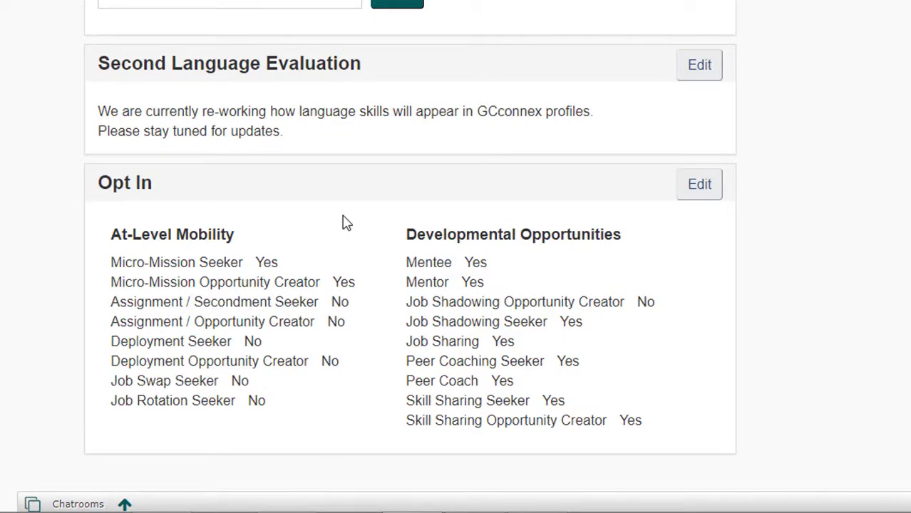
# Opt in to Job Rotation and Job Shadowing Host, opt out of Skill Sharing Host and Mentor, and save
pyautogui.click(695, 187)
pyautogui.scroll(-2, 579, 245)
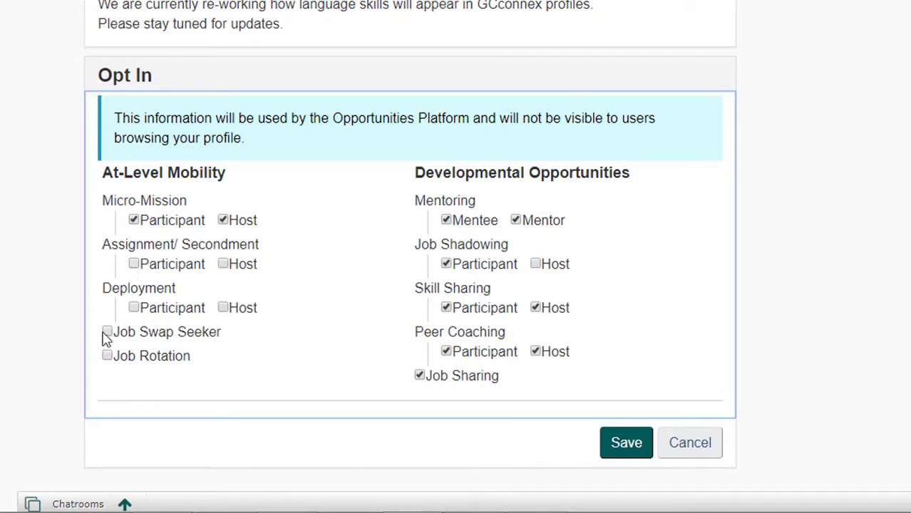
pyautogui.click(109, 356)
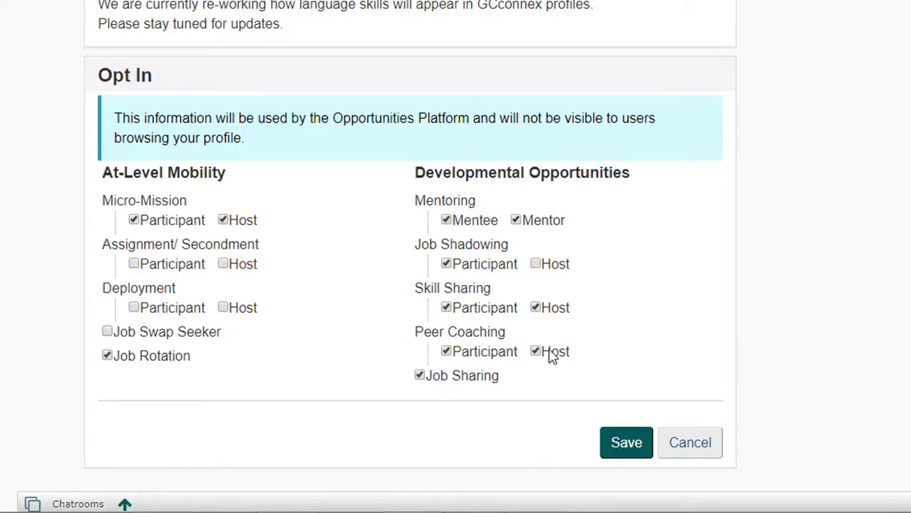
pyautogui.click(542, 309)
pyautogui.click(536, 265)
pyautogui.click(515, 220)
pyautogui.click(635, 445)
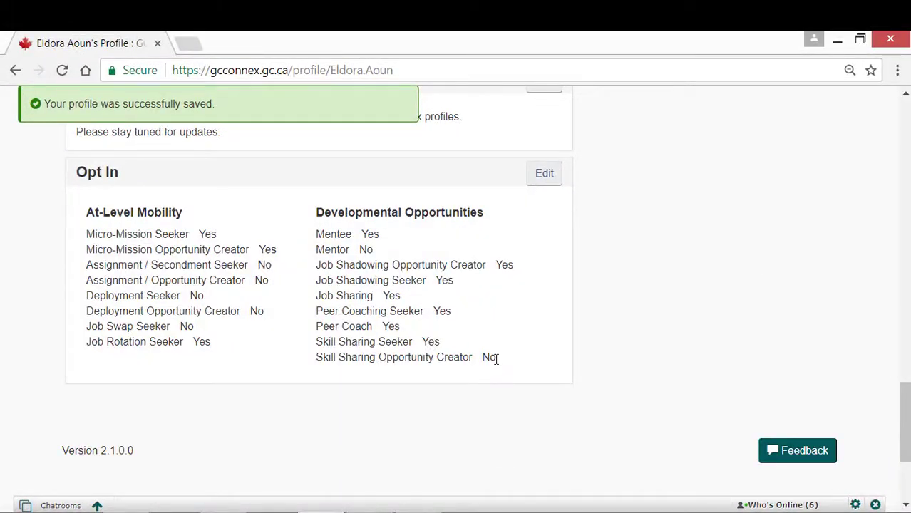
# Expand the Profile Strength details to see Basic profile at 80%
pyautogui.scroll(20, 495, 360)
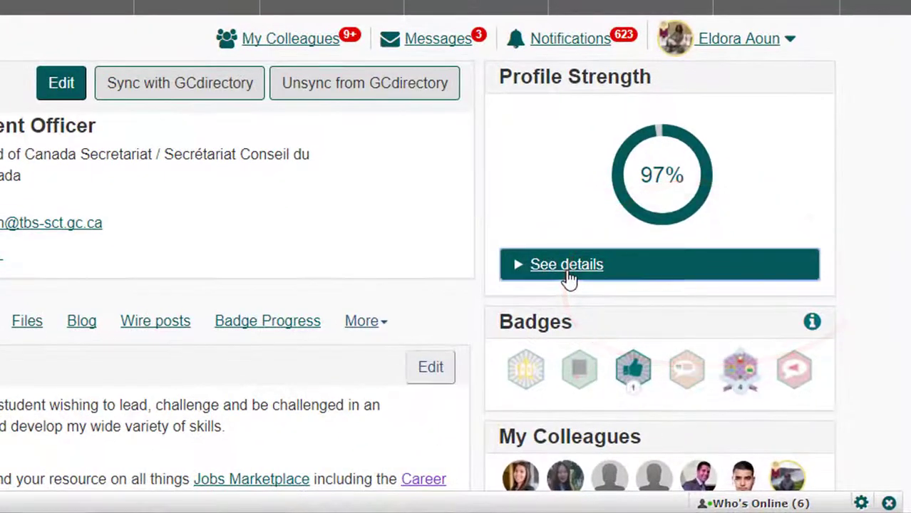
pyautogui.click(579, 289)
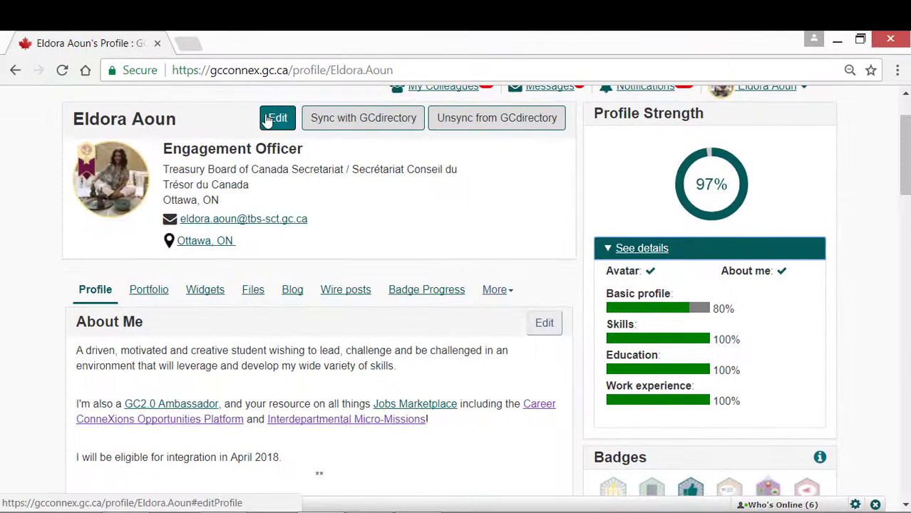
# Enter the work phone number in the basic profile and save it
pyautogui.click(268, 117)
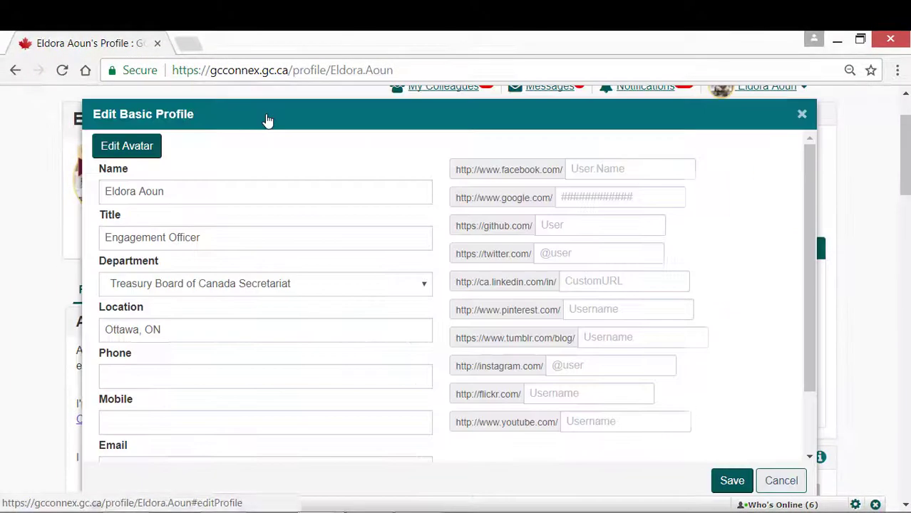
pyautogui.scroll(-2, 163, 360)
pyautogui.click(152, 293)
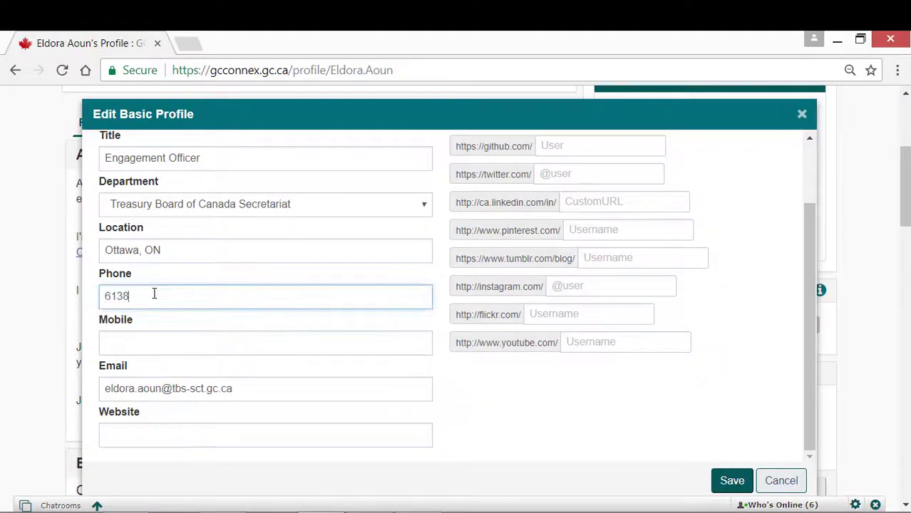
pyautogui.click(734, 481)
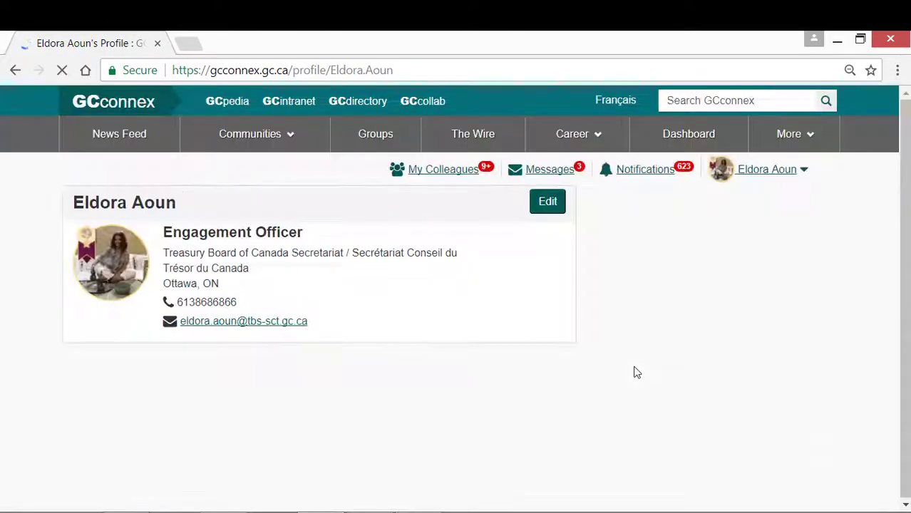